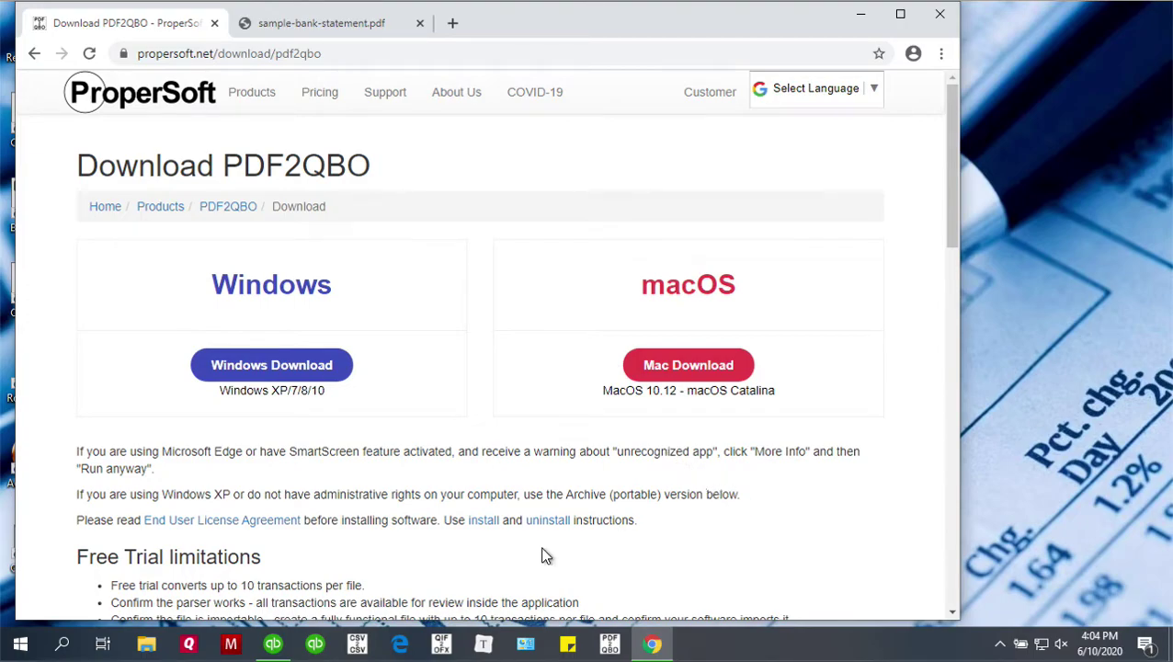
Bring PDF2QBO forward and close its IMPORTANT conversion tips so the bank file chooser appears
left_click(609, 643)
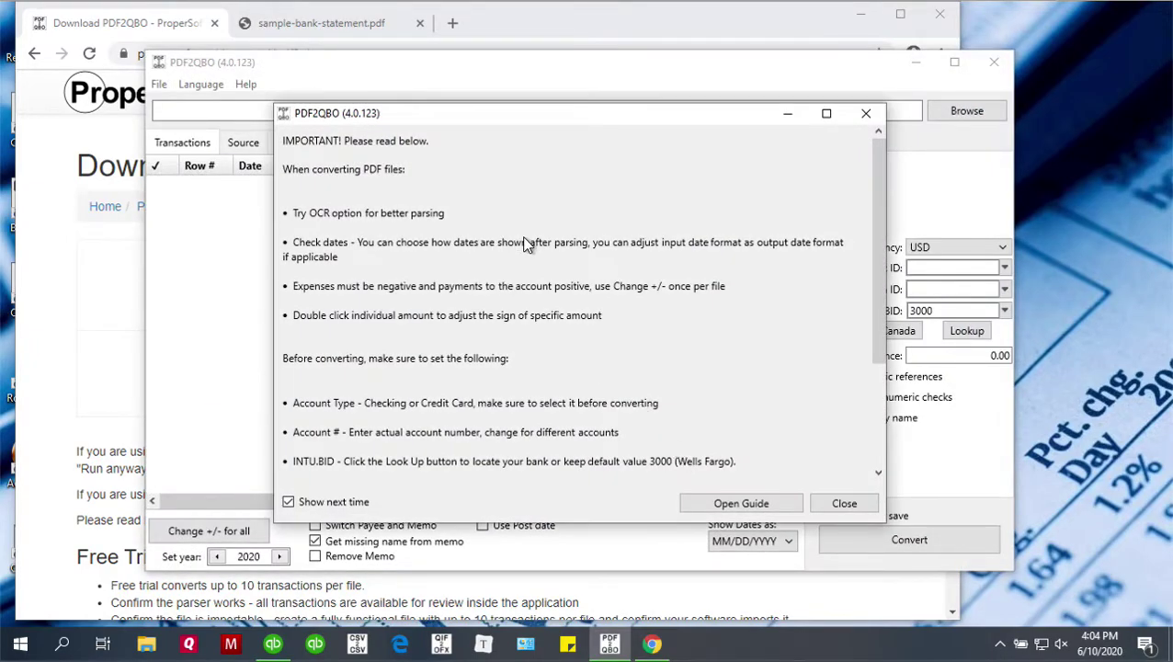
left_click_drag(875, 145, 876, 120)
left_click(843, 505)
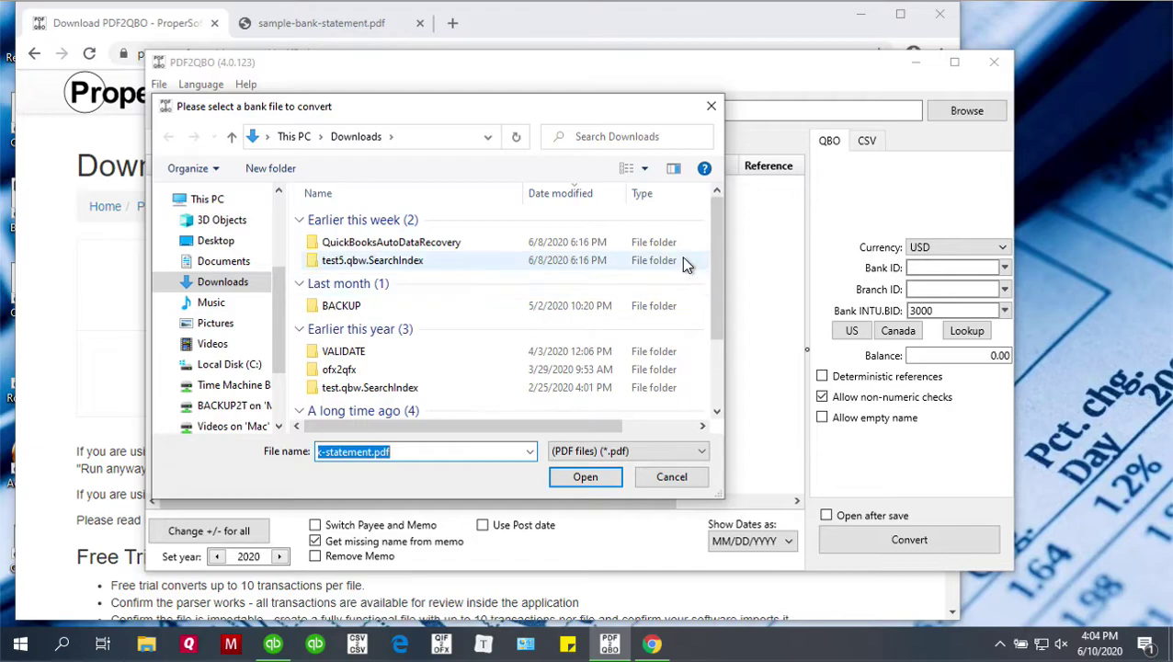
Open sample-bank-statement.pdf from Downloads so PDF2QBO parses all four pages
left_click_drag(717, 230, 700, 338)
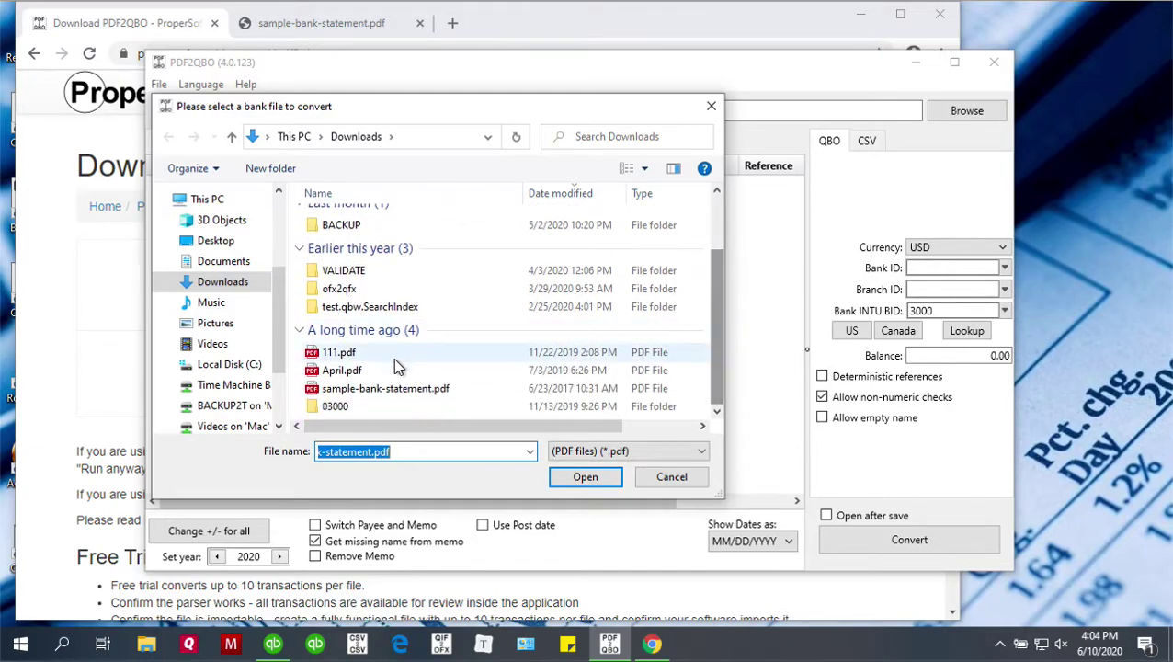
left_click(372, 390)
key("ctrl+a")
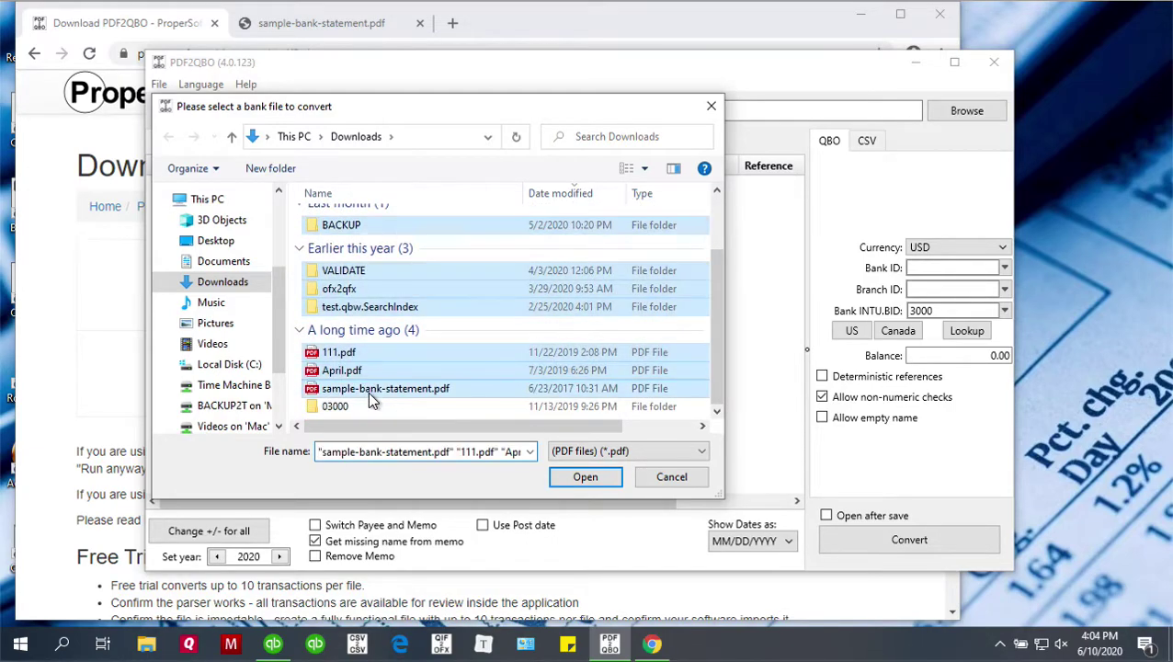
left_click(420, 391)
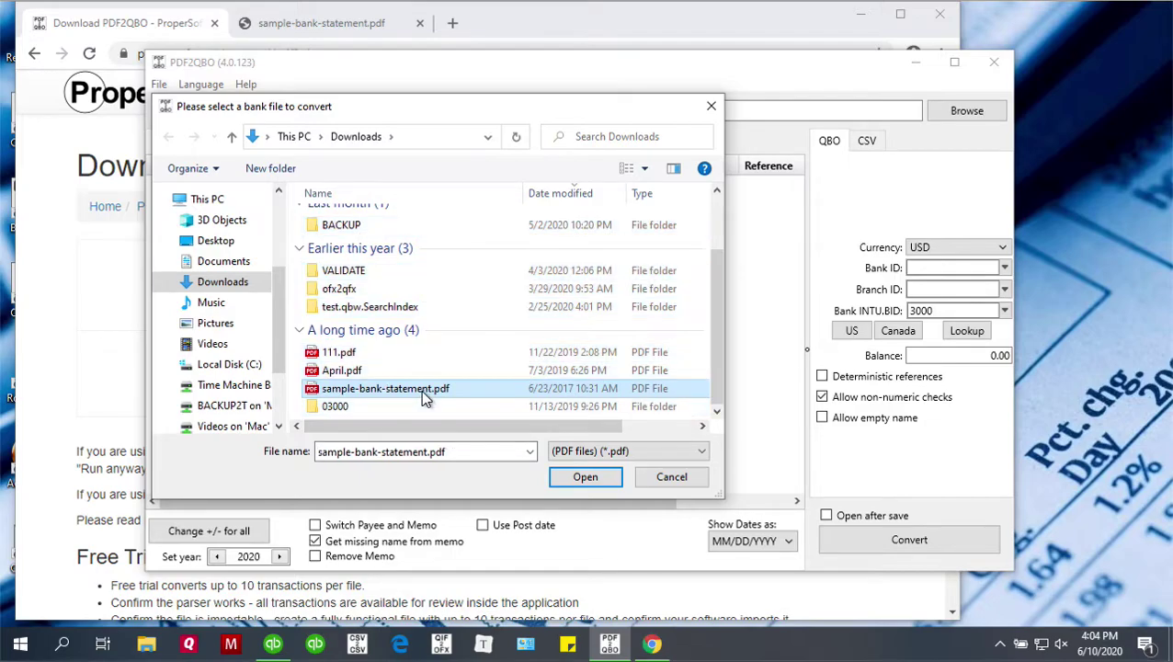
left_click(582, 477)
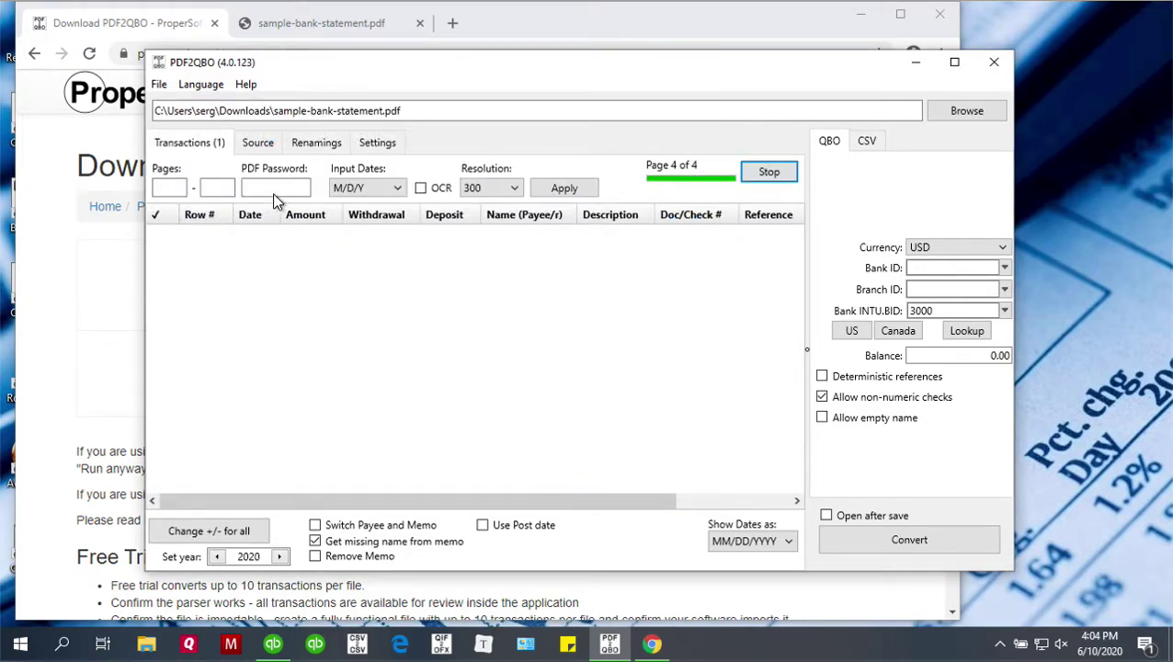
View the original sample-bank-statement.pdf in Chrome, moving down to its Checking Summary
left_click(308, 21)
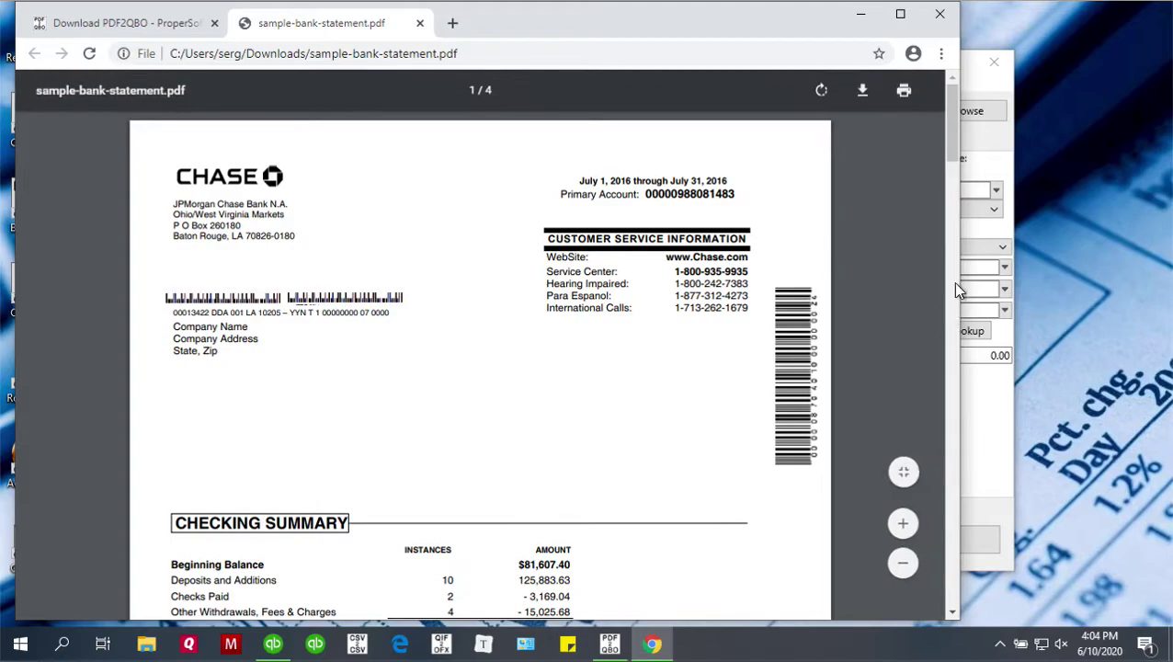
left_click_drag(951, 137, 910, 135)
Return to PDF2QBO and scroll the 16-row Transactions grid across to see every column
mouse_move(607, 644)
left_click(598, 558)
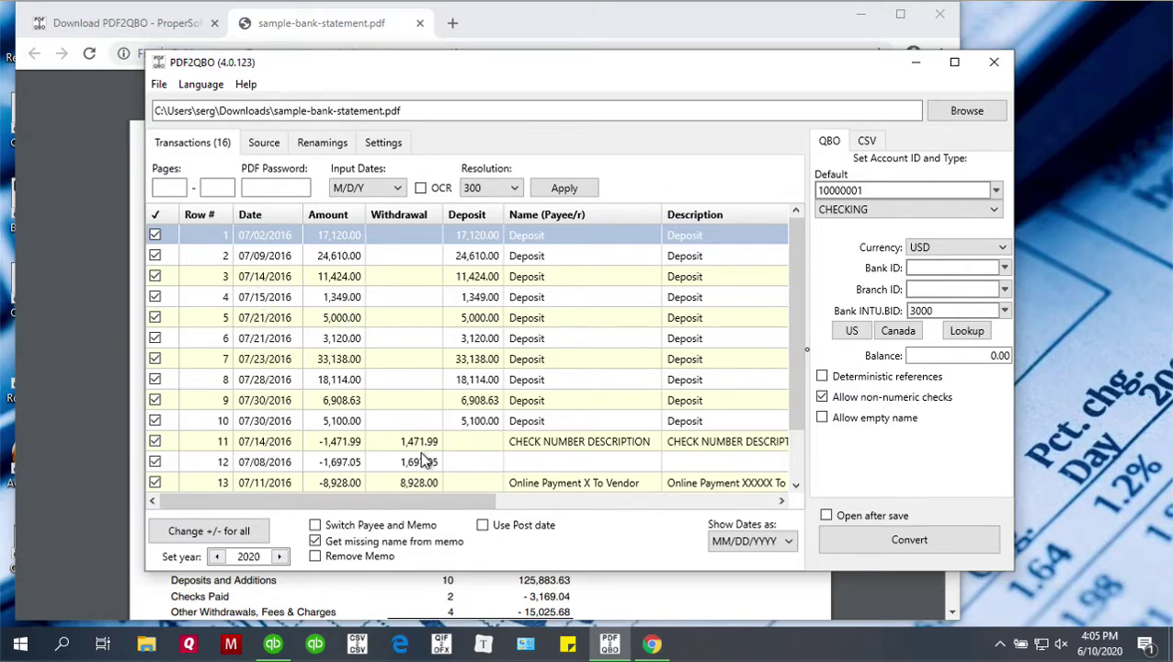
left_click_drag(485, 504, 313, 445)
left_click(174, 188)
left_click(213, 190)
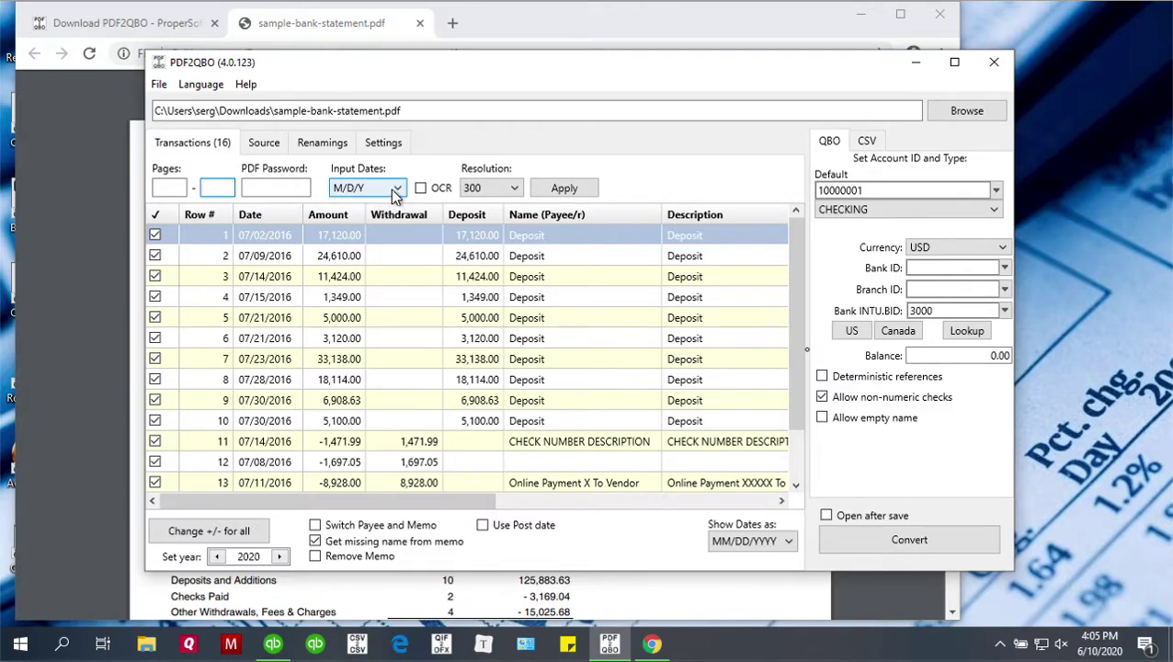
left_click(420, 188)
left_click(488, 196)
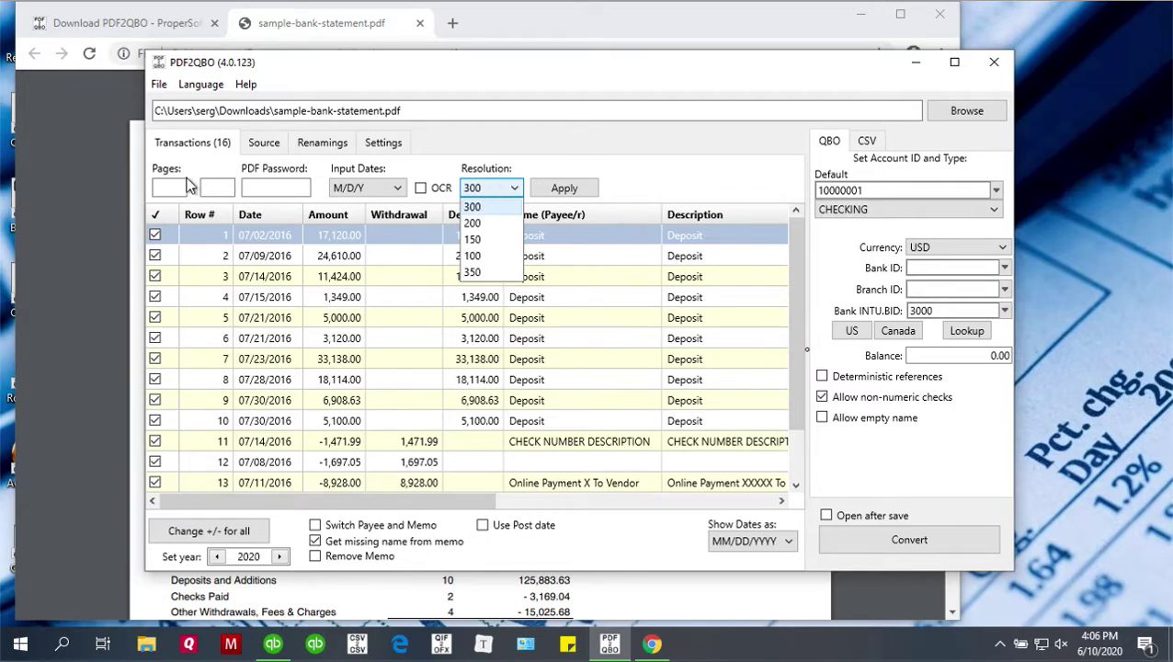
left_click(513, 185)
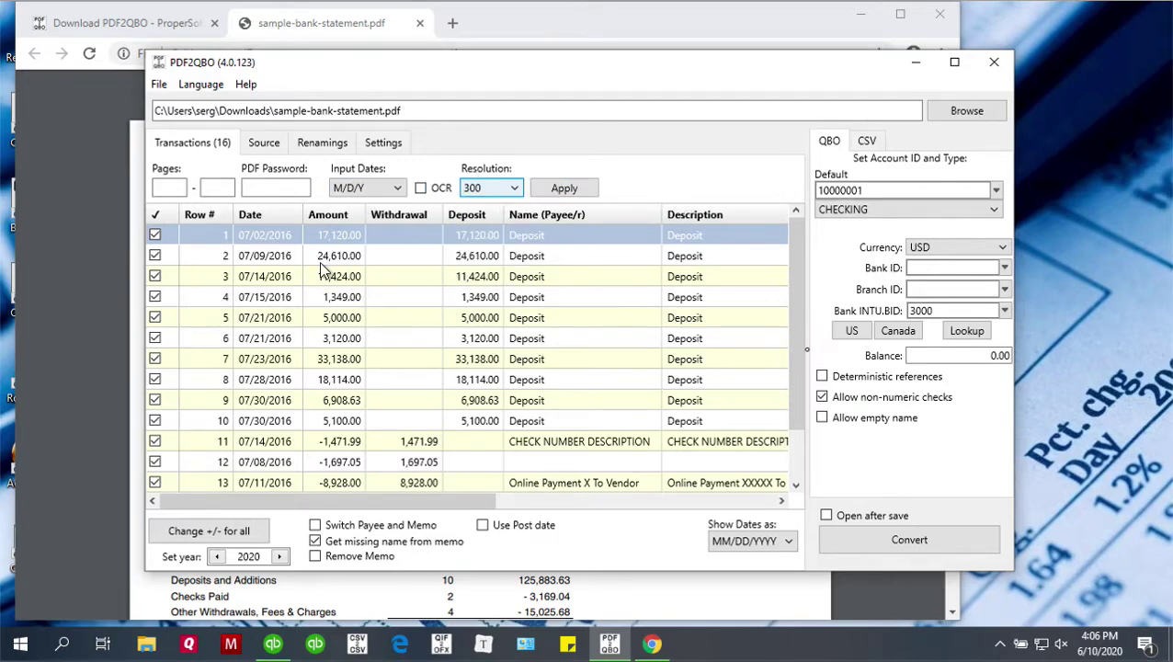
left_click(315, 319)
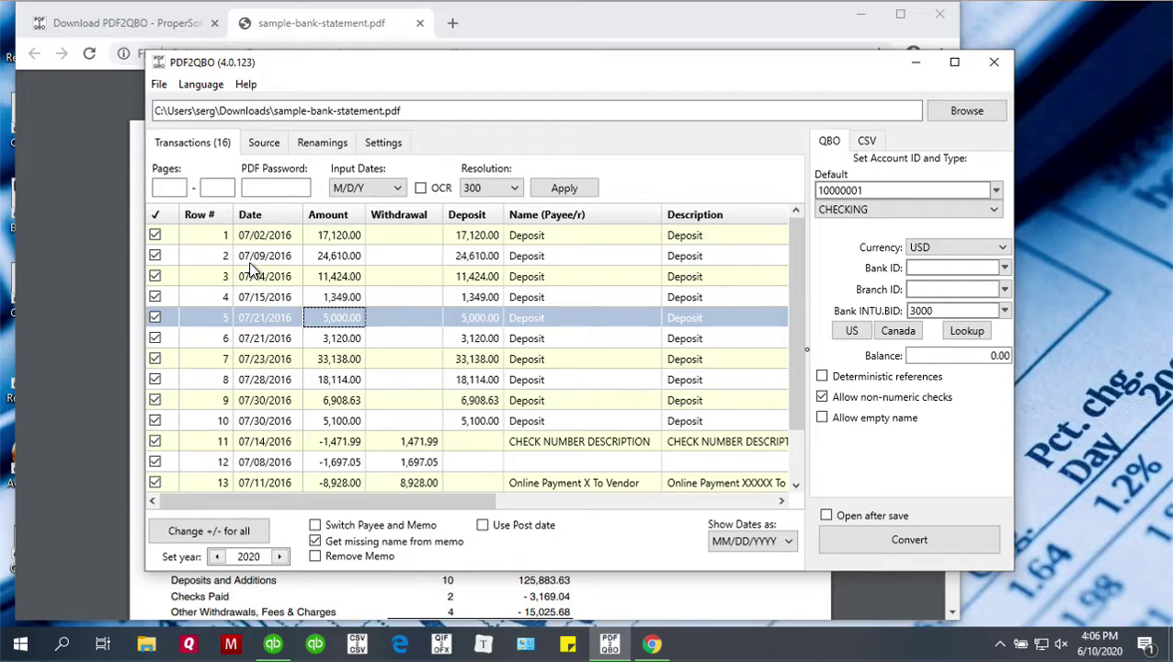
left_click(258, 235)
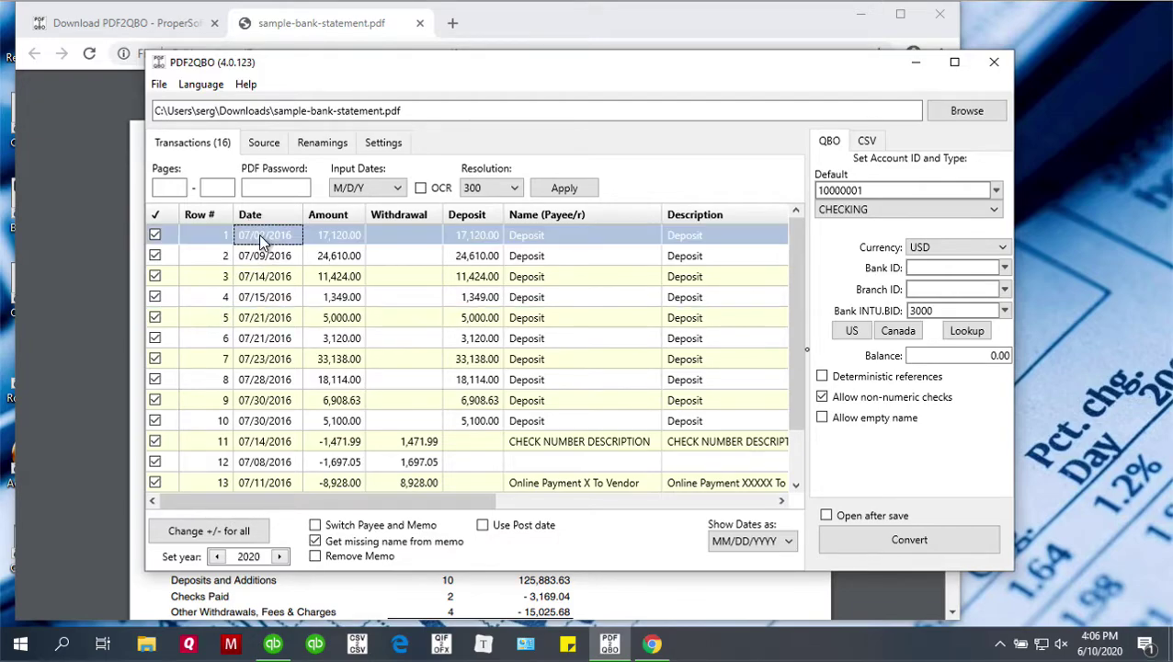
left_click(274, 380, "shift")
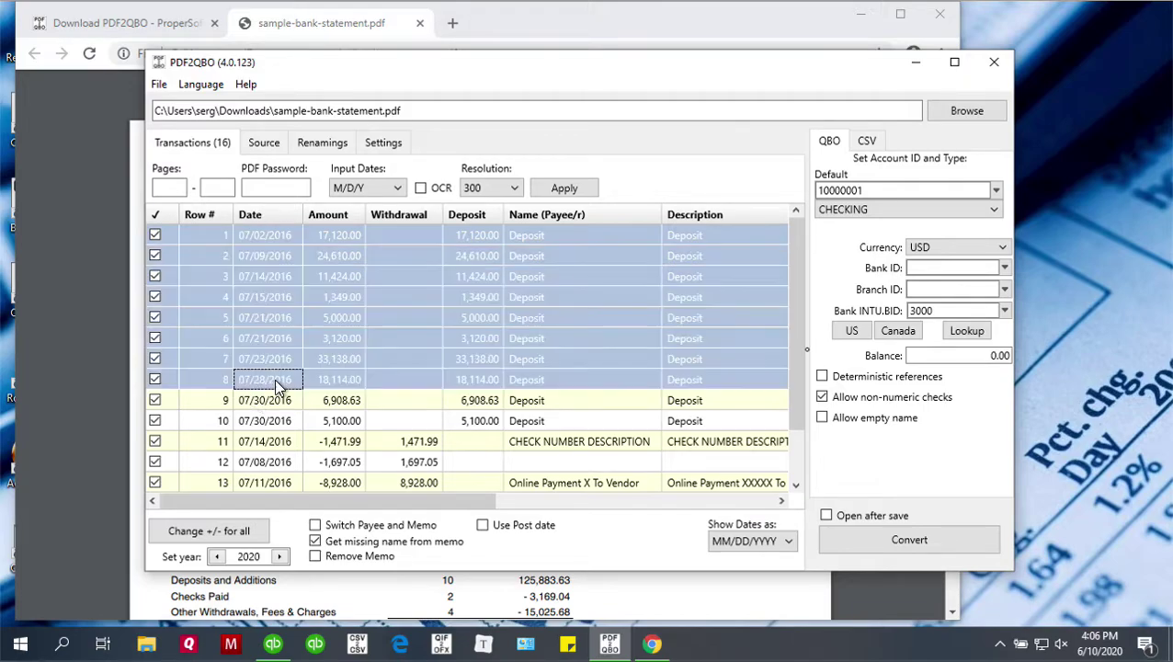
right_click(336, 312)
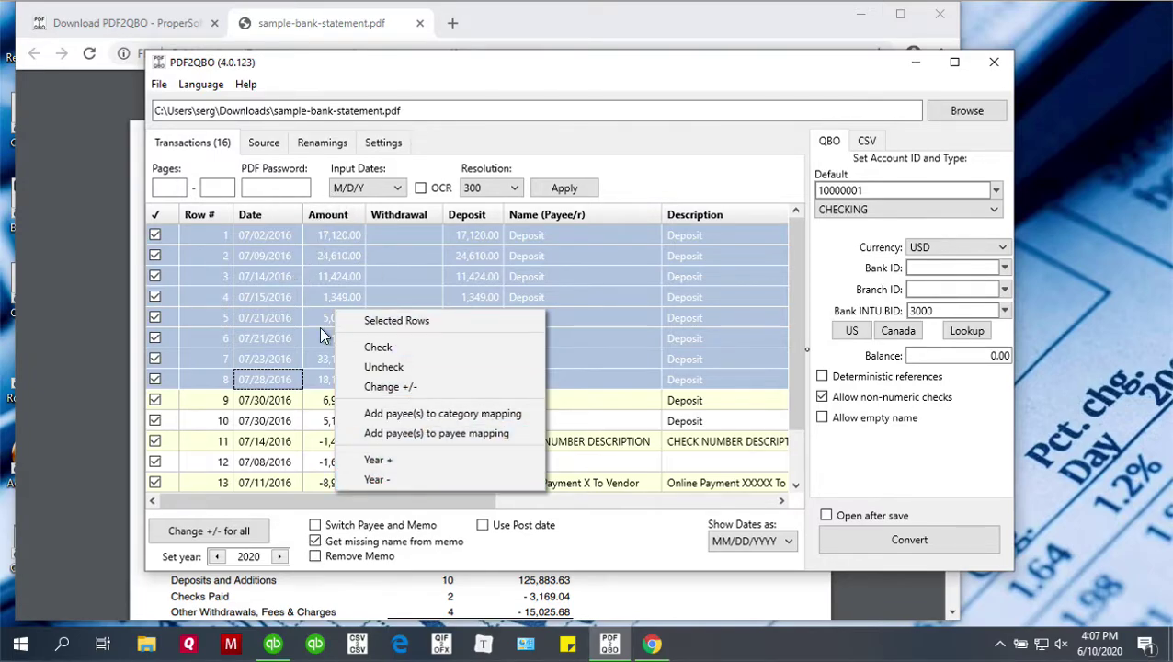
left_click(372, 479)
right_click(311, 334)
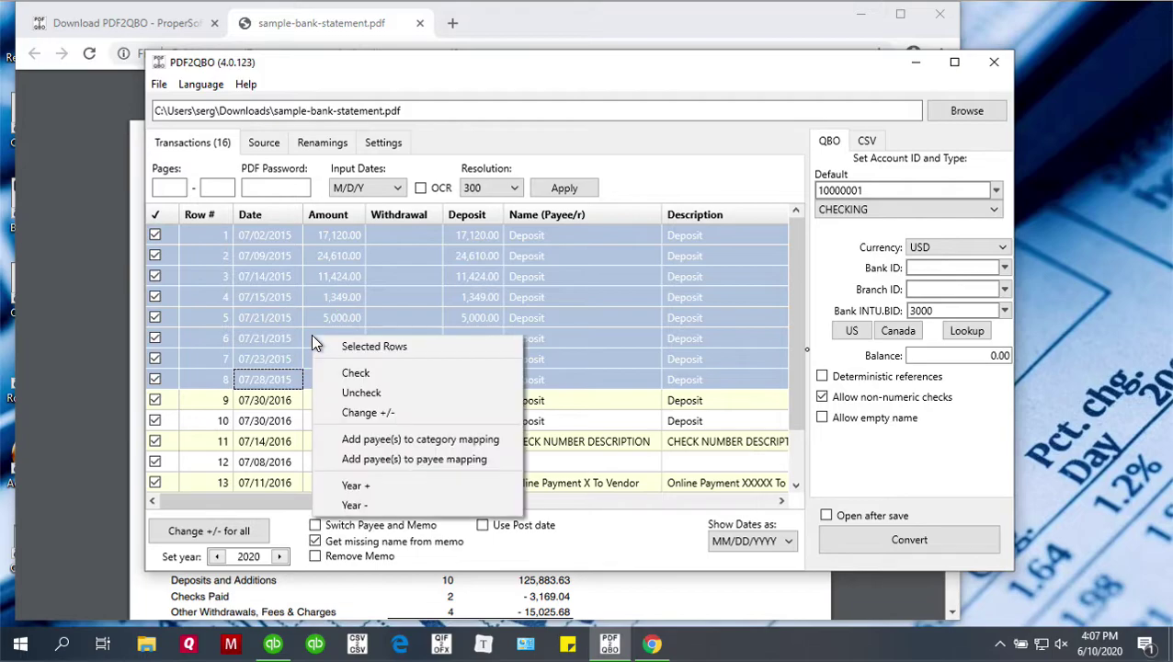
left_click(361, 498)
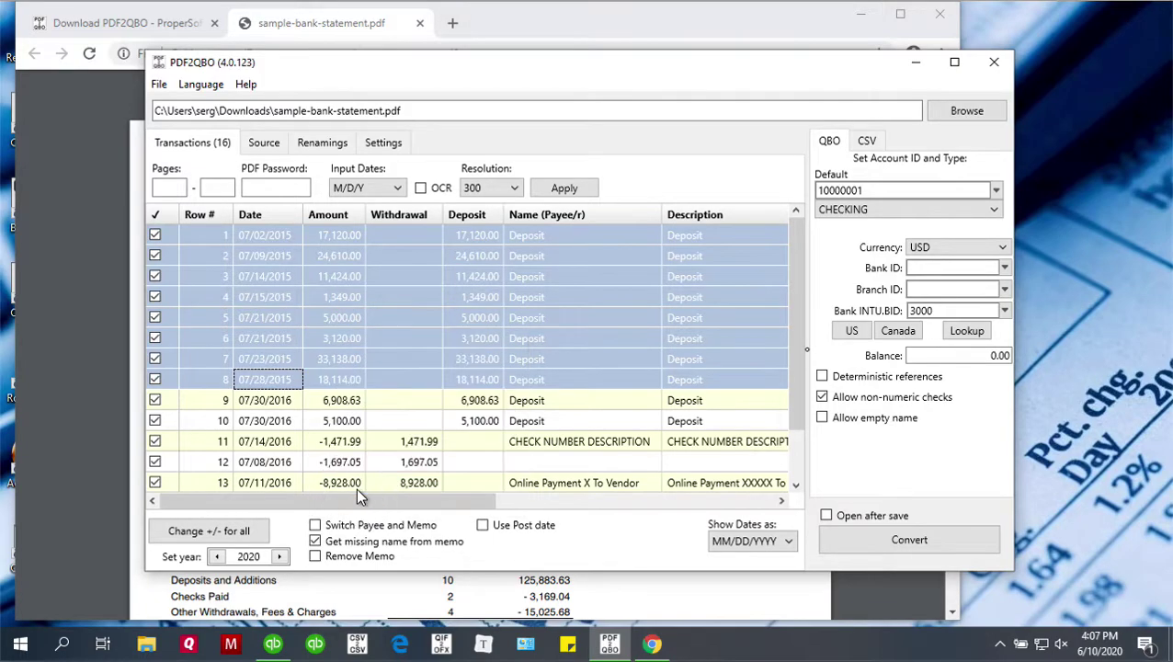
Change row 8's payee, the 07/28/2016 18,114.00 deposit, from 'Deposit' to 'Deposit1'
left_click(439, 415)
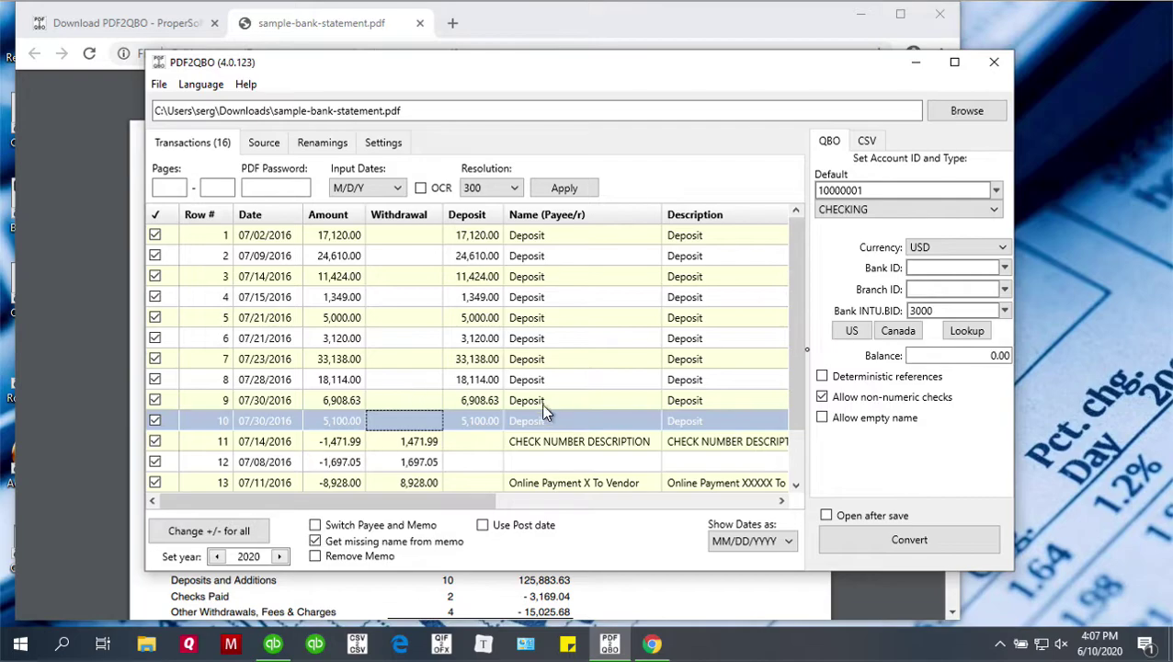
double_click(550, 379)
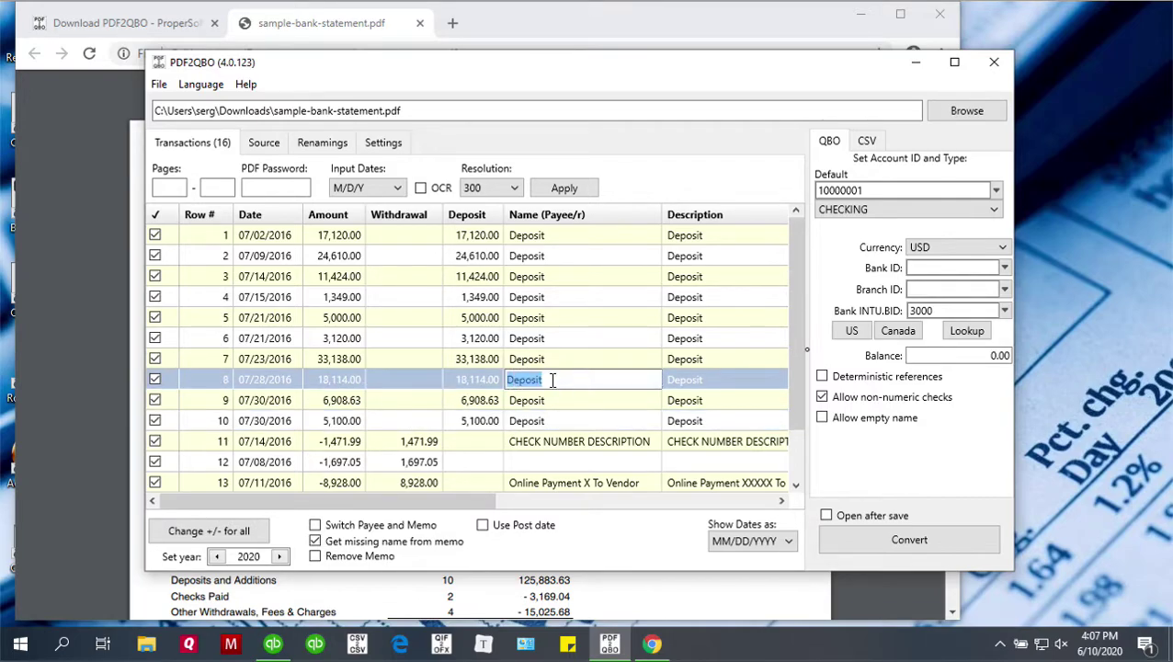
left_click(552, 379)
type("1")
key("Return")
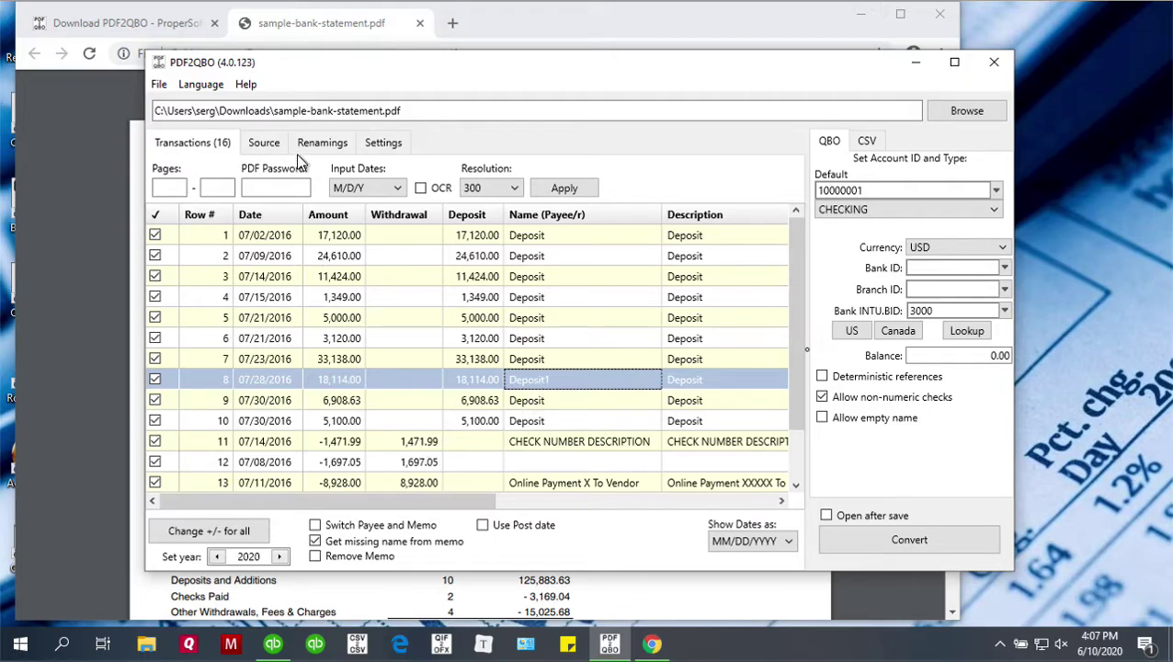
Show the Renamings tab's empty tables and begin a new payee renaming rule
left_click(322, 144)
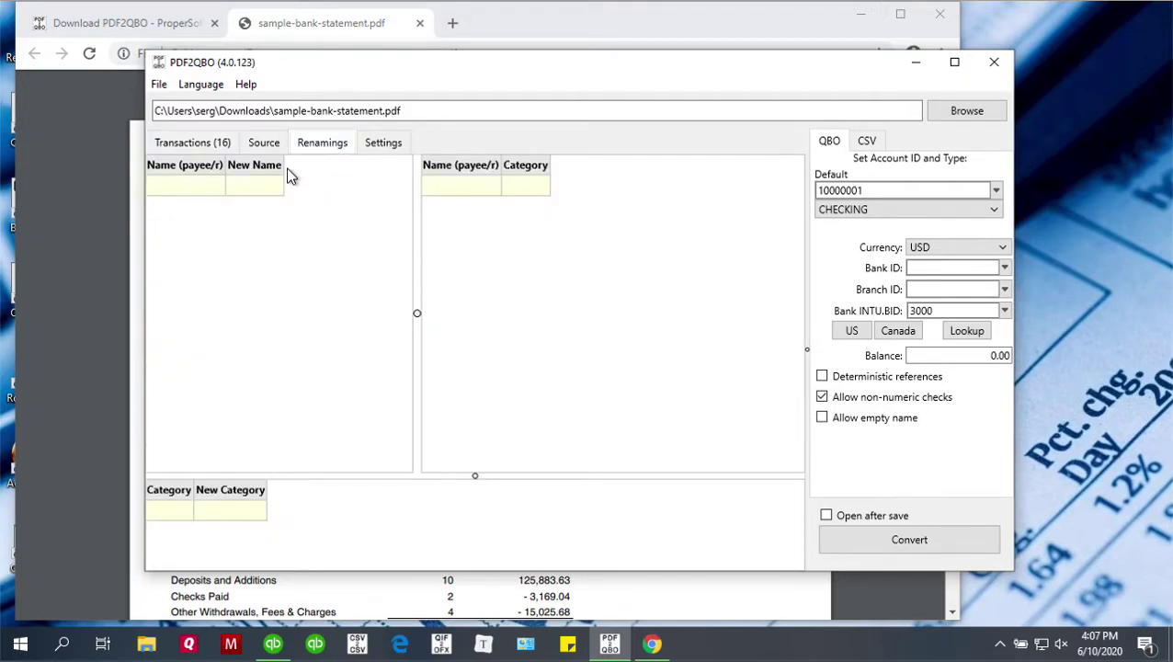
left_click(188, 189)
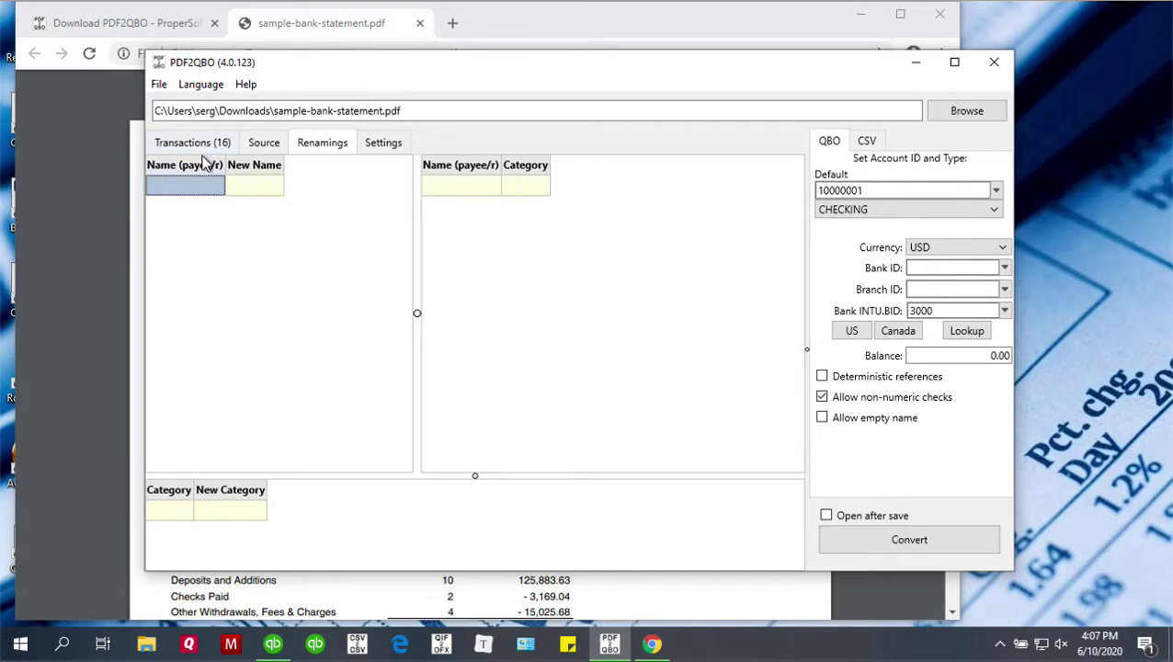
On Transactions (16), select row 11's check and view its context-menu actions without applying any
left_click(200, 145)
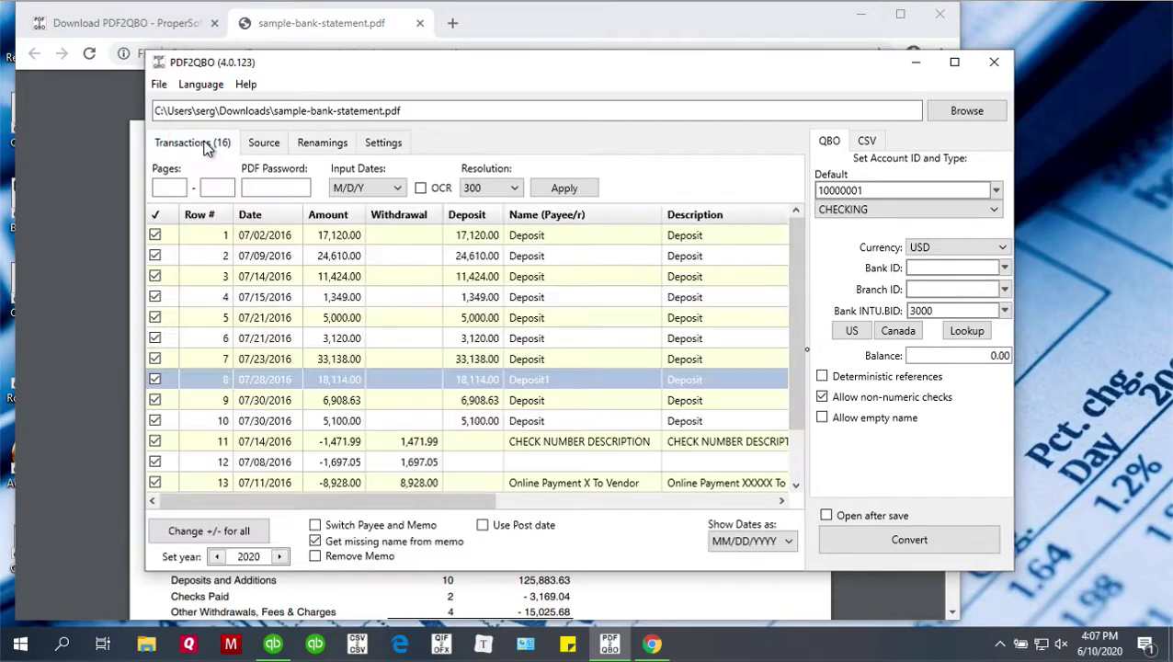
left_click(350, 318)
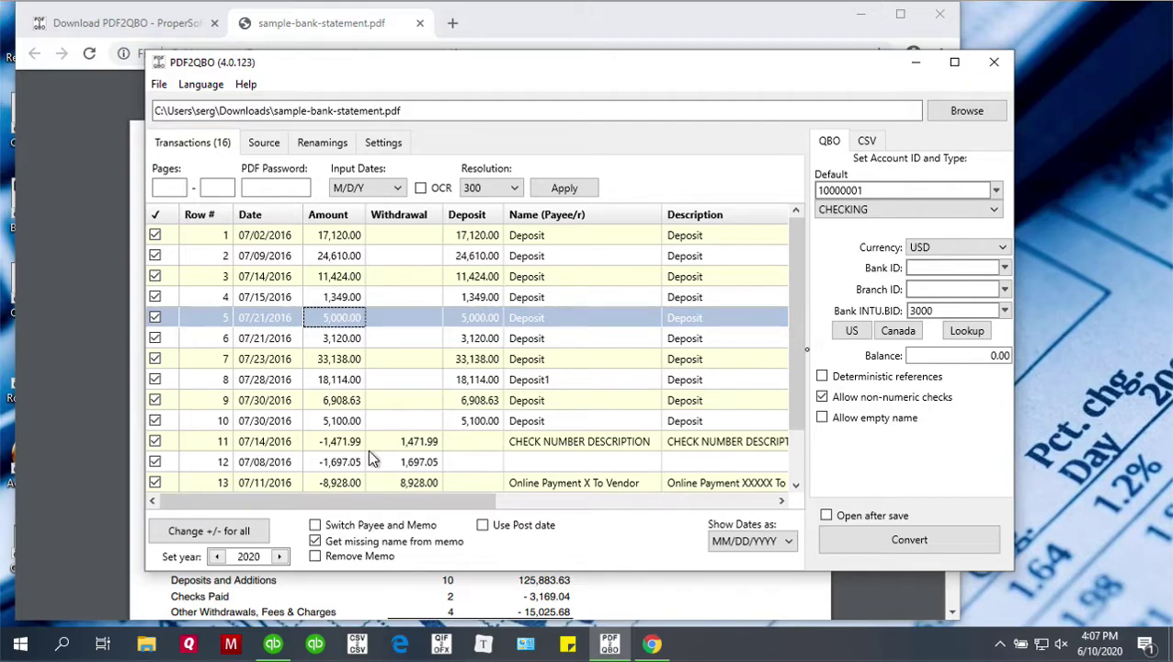
left_click(339, 442)
right_click(338, 436)
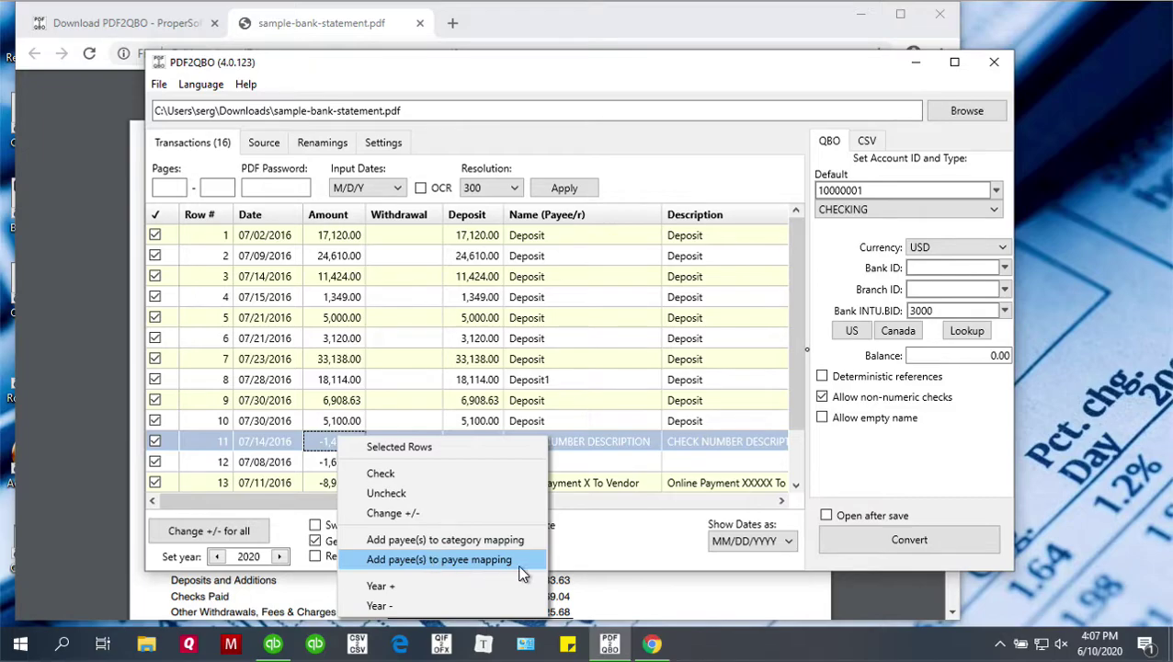
left_click(390, 345)
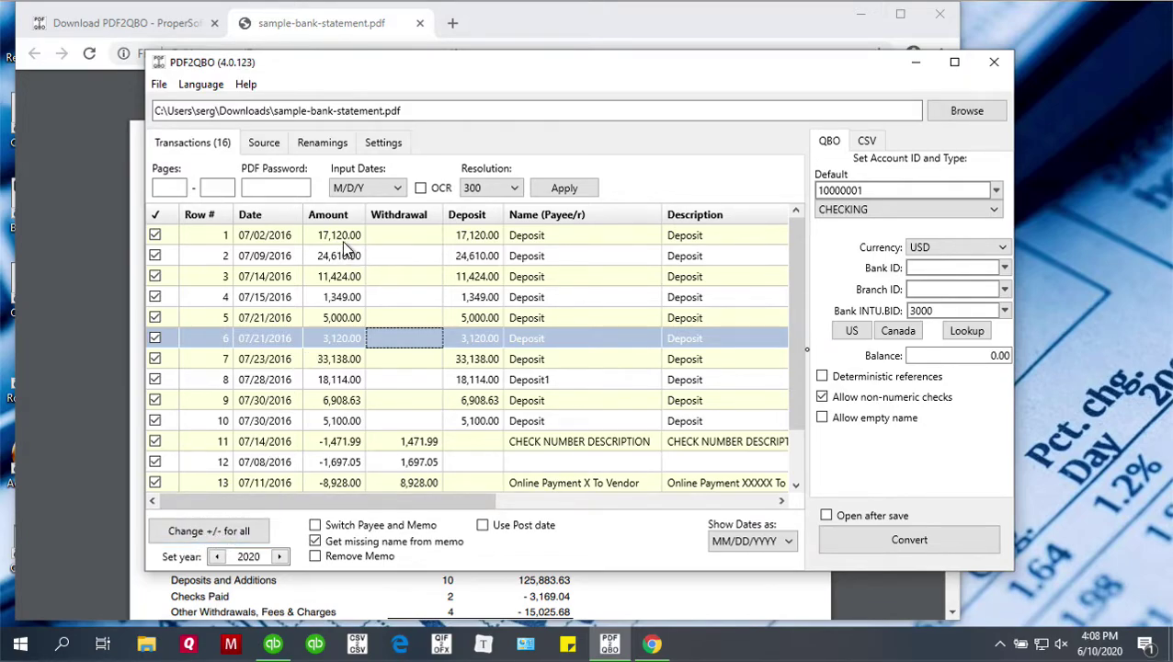
left_click(340, 236)
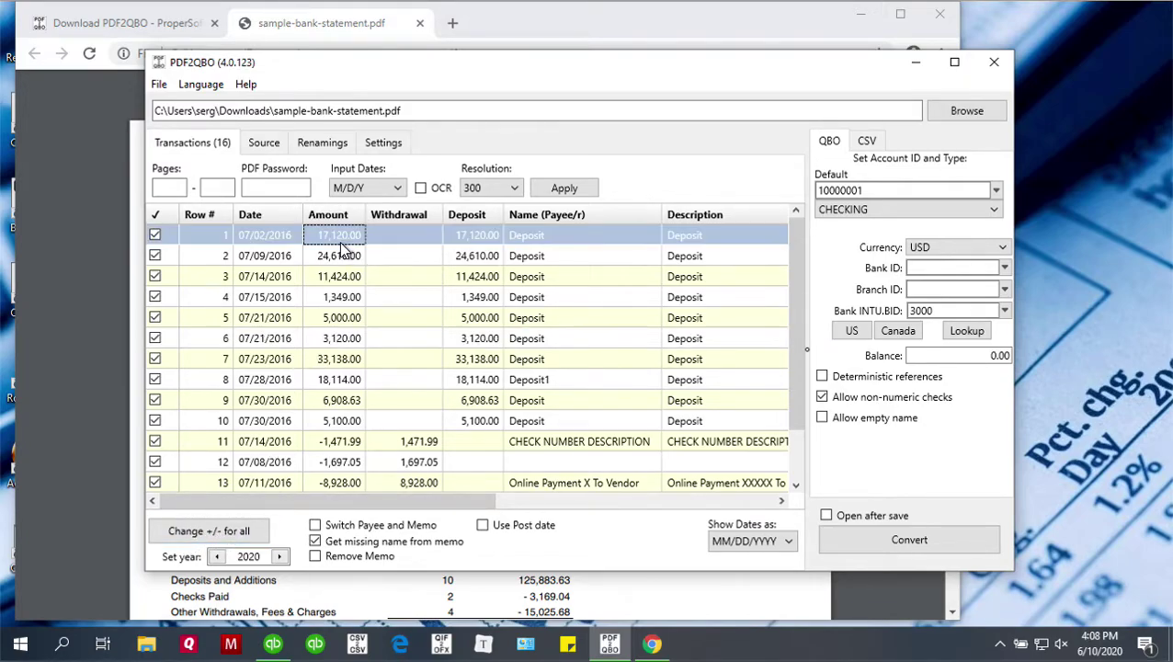
left_click(334, 339, "shift")
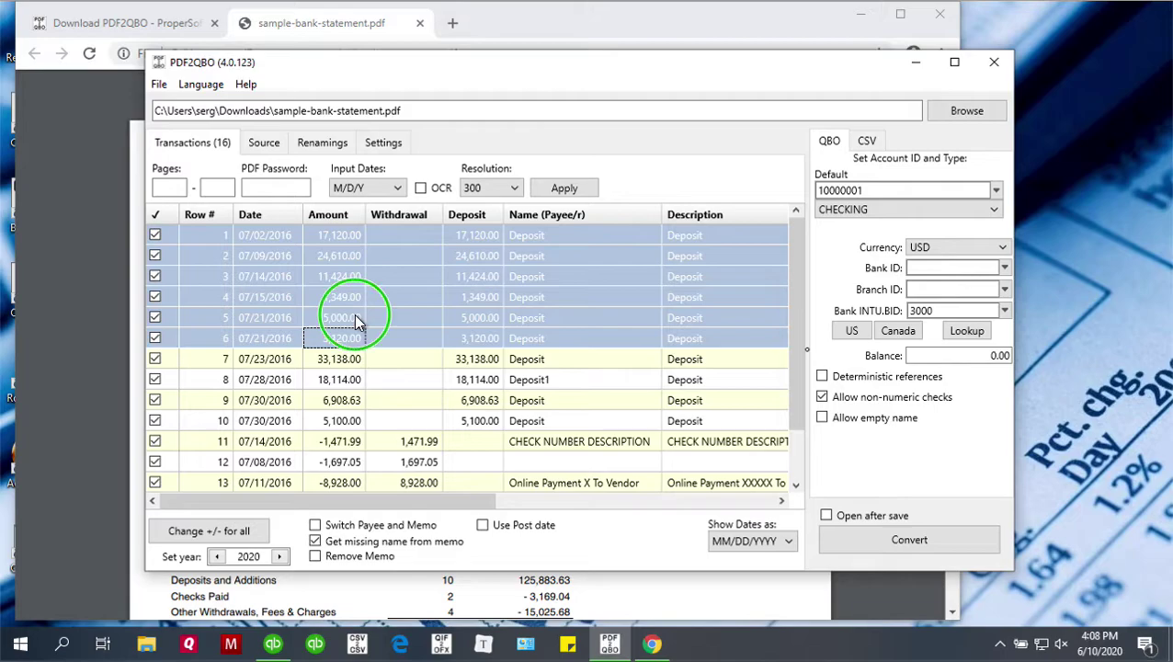
right_click(357, 322)
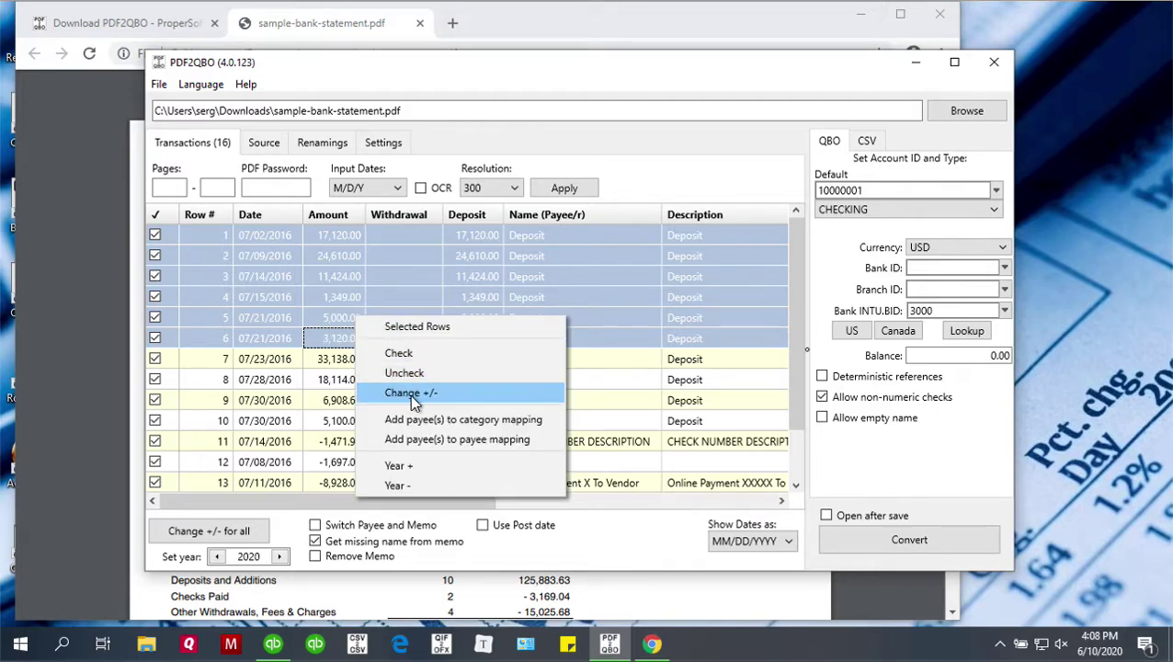
left_click(280, 299)
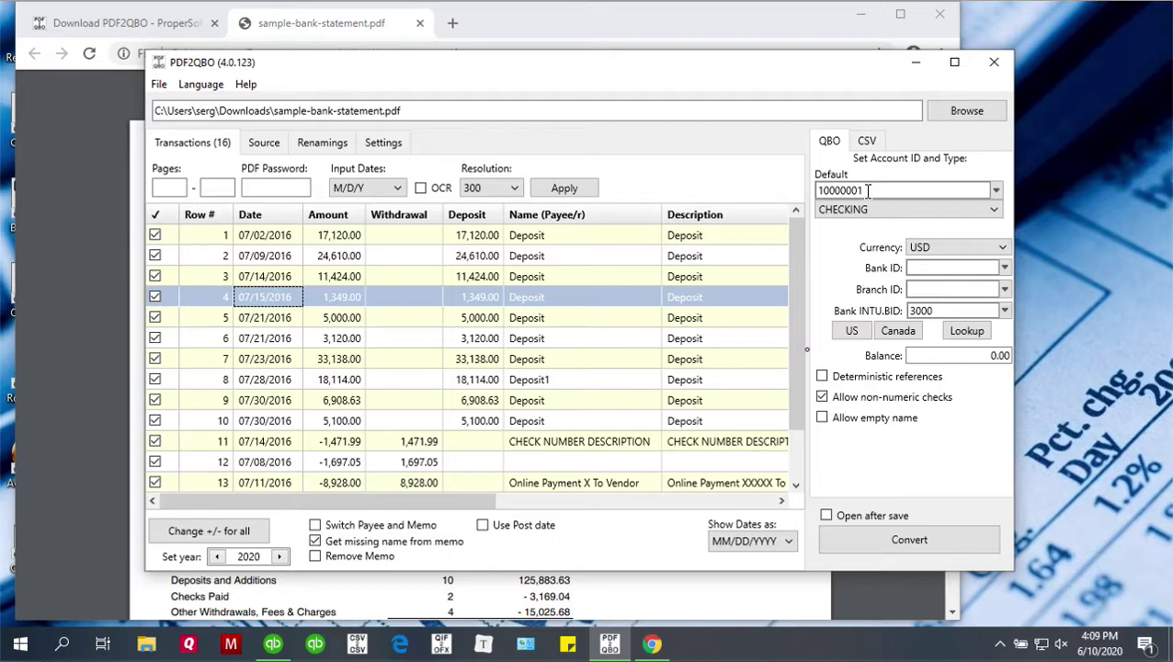
left_click(867, 190)
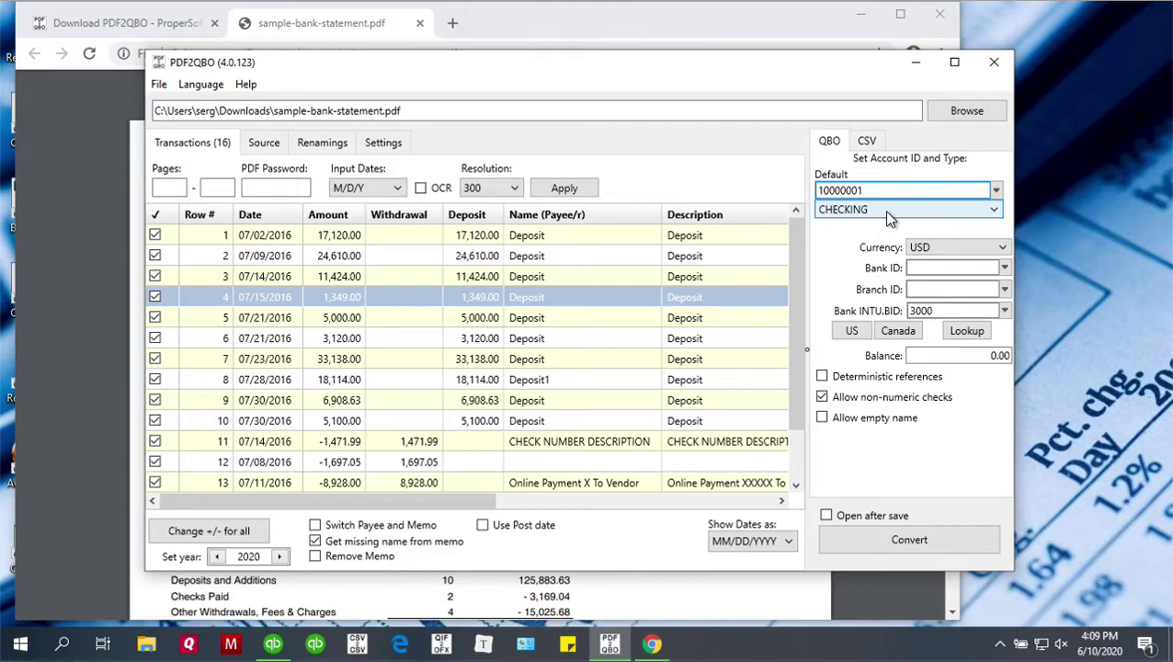
left_click(887, 211)
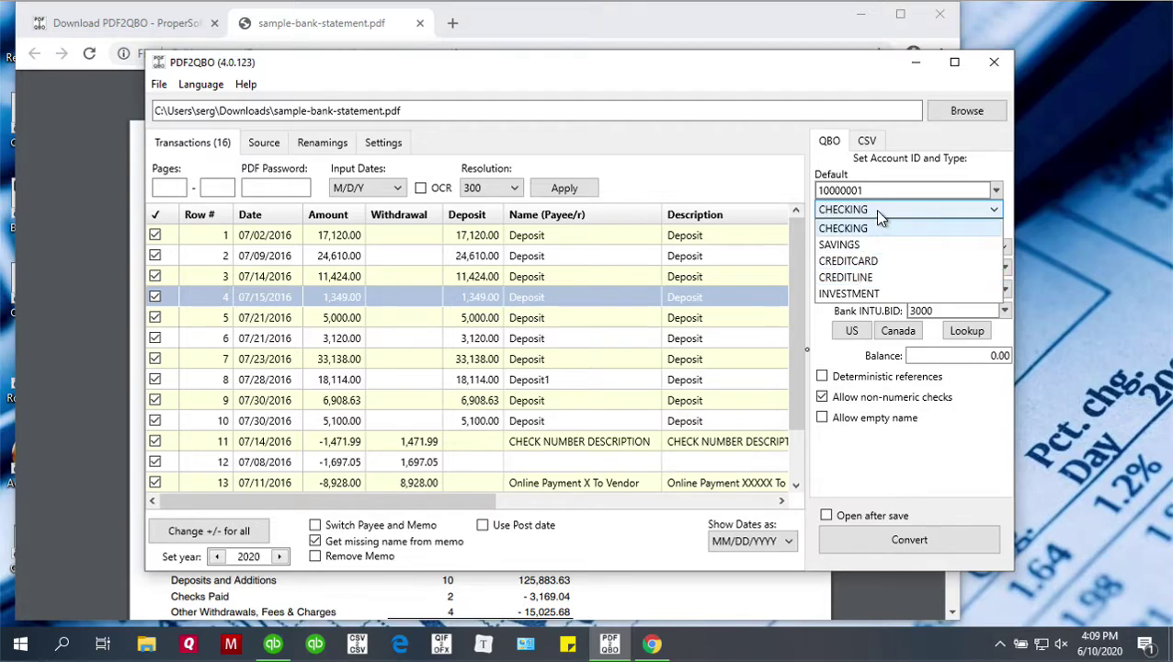
left_click(877, 211)
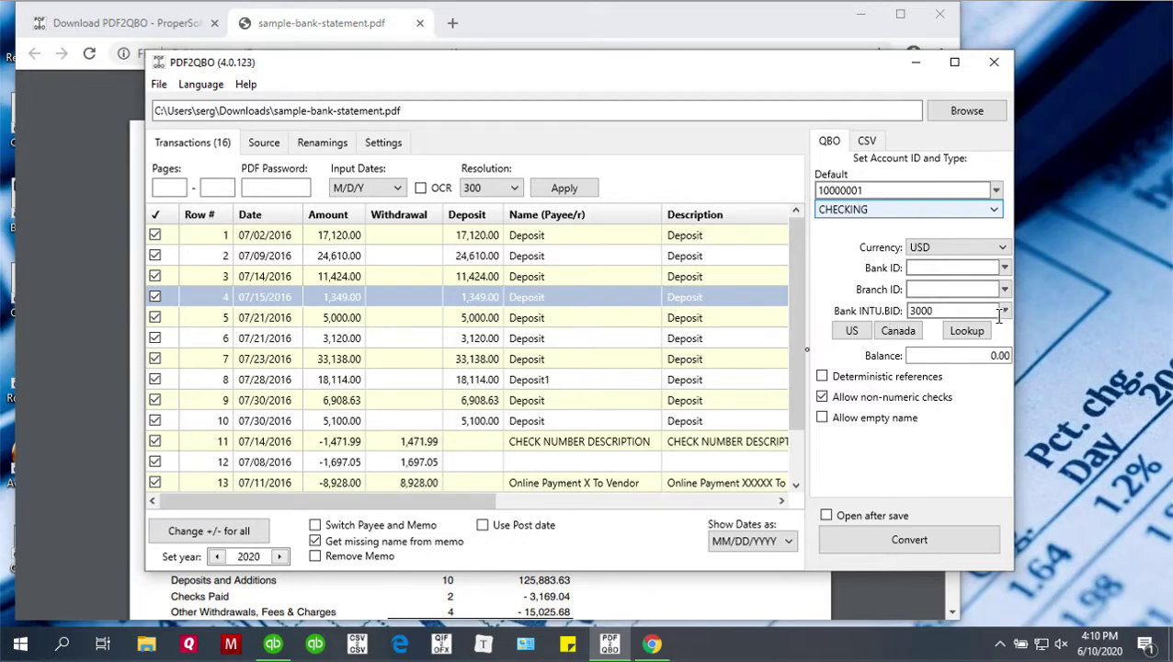
Search the Lookup bank list for '3000', 'wells fargo', then 'capital one', closing without choosing
left_click(954, 339)
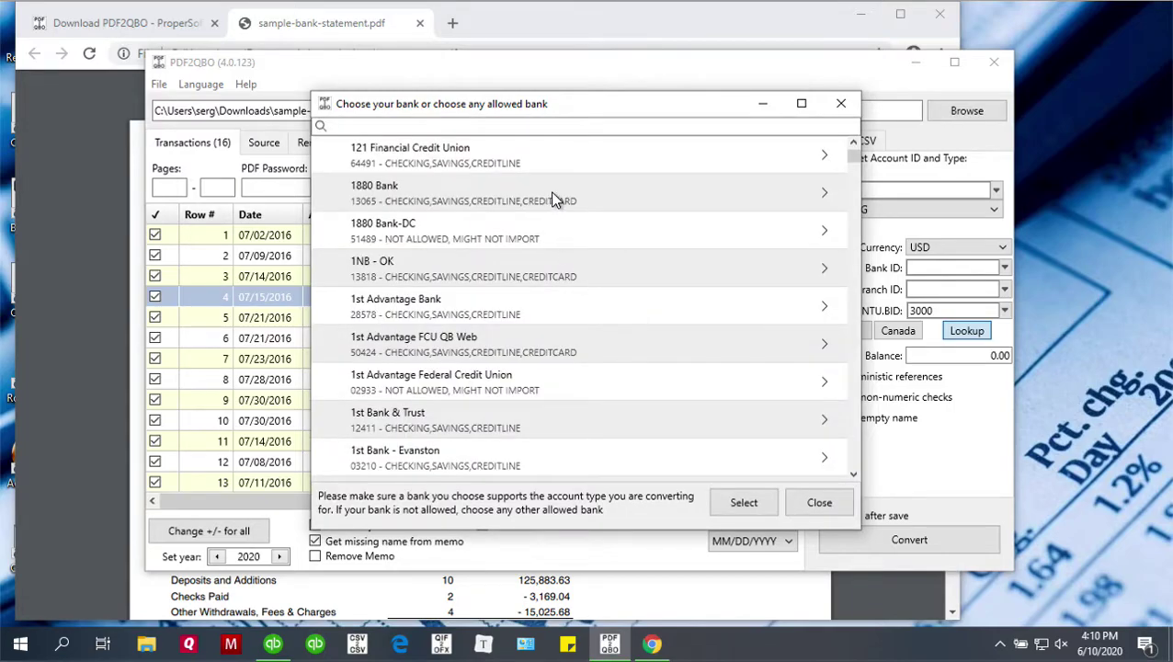
scroll(551, 199, "down", 2)
scroll(552, 199, "up", 2)
left_click(384, 127)
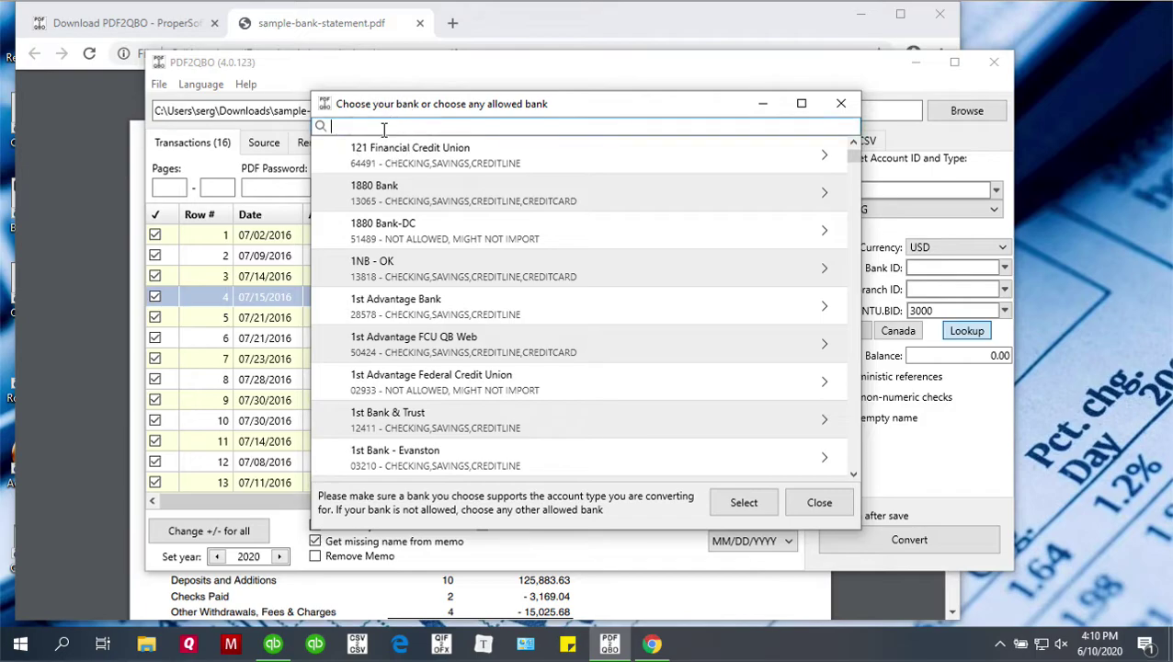
type("3000")
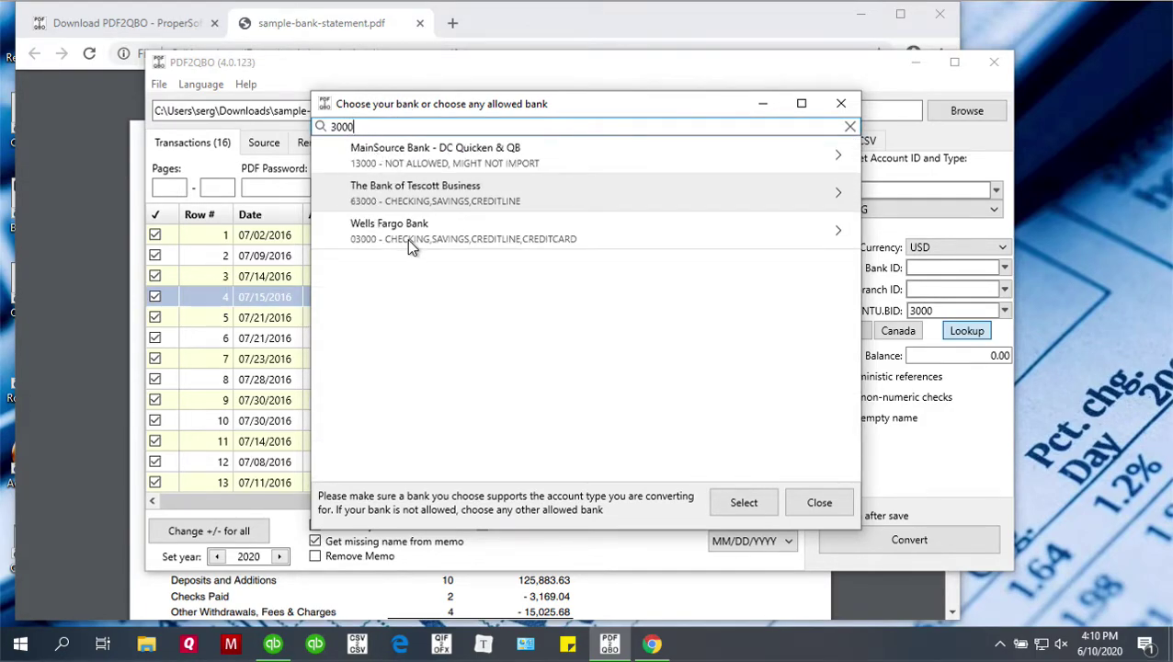
double_click(363, 128)
type("wells fargo")
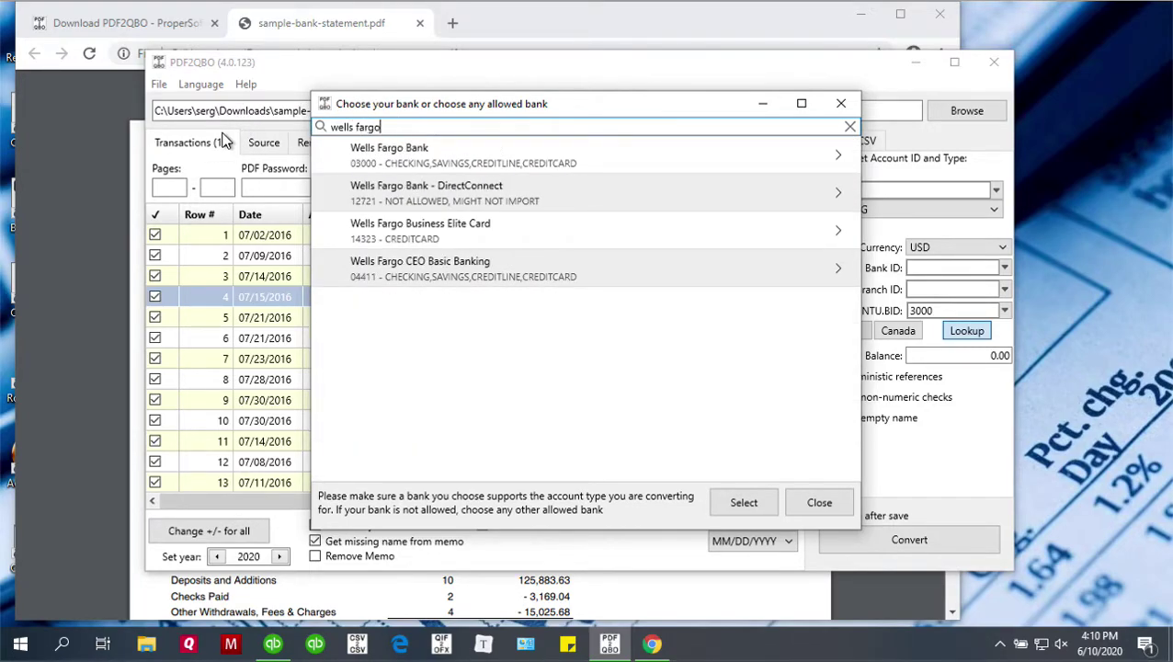
left_click_drag(397, 129, 165, 92)
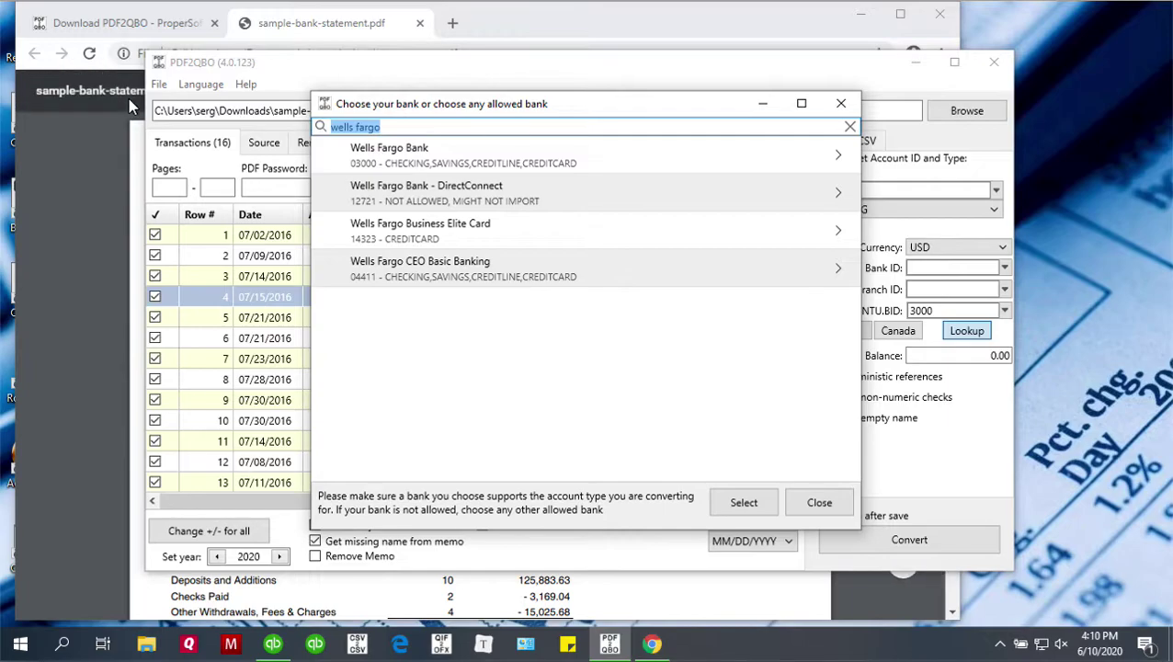
type("cap")
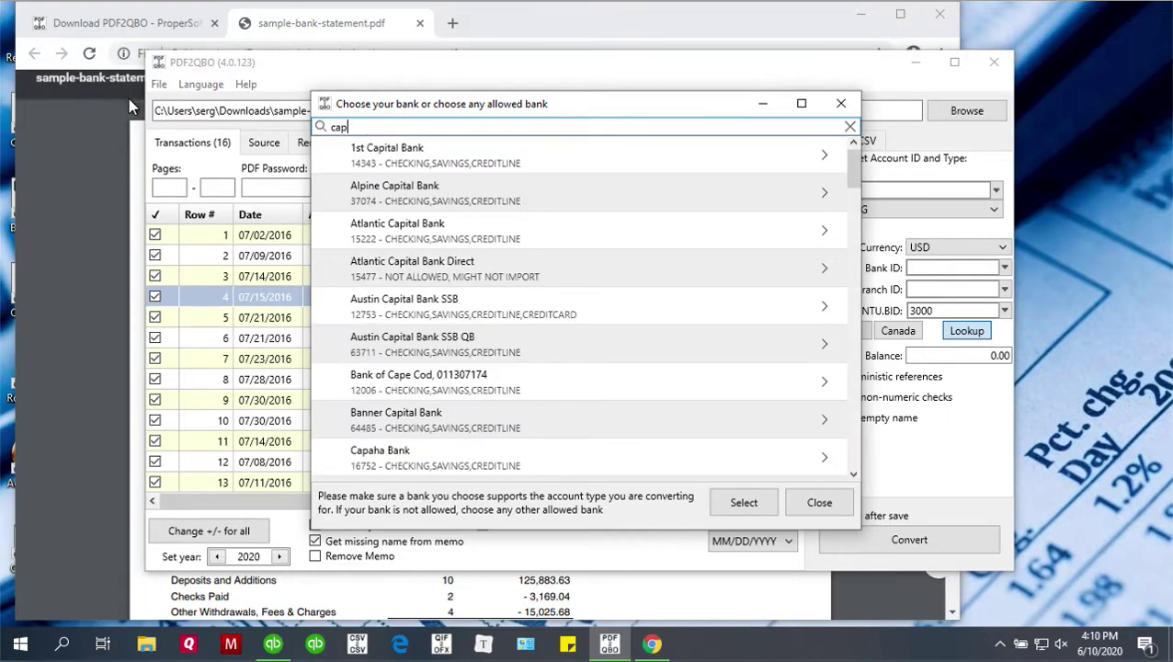
type("ital one")
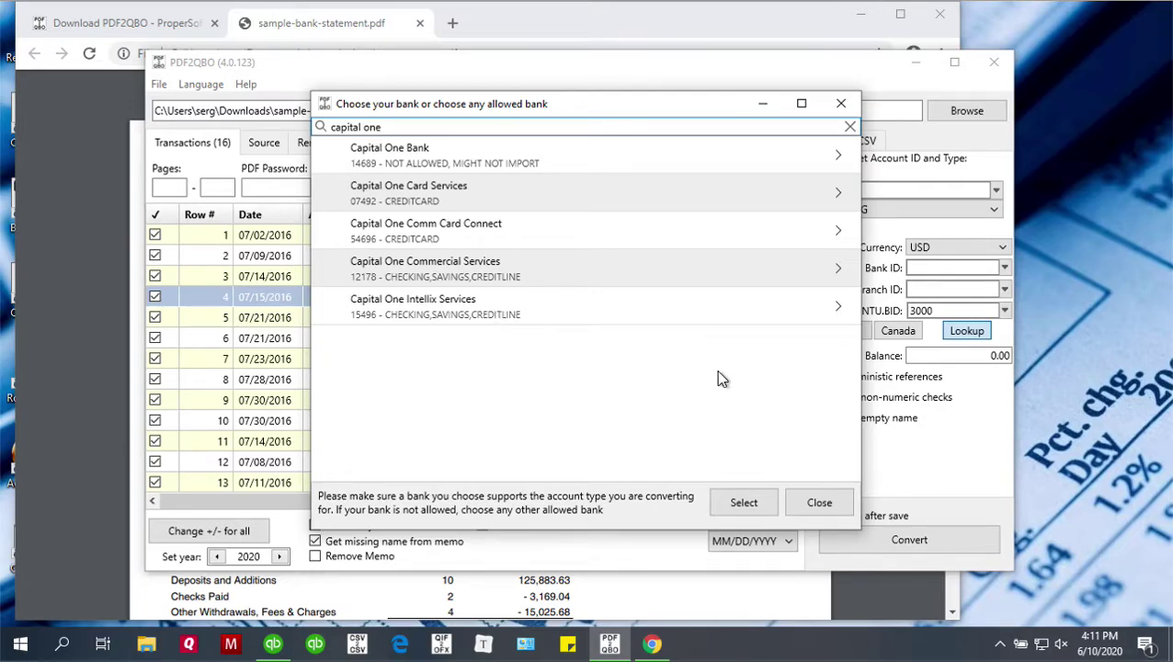
left_click(827, 508)
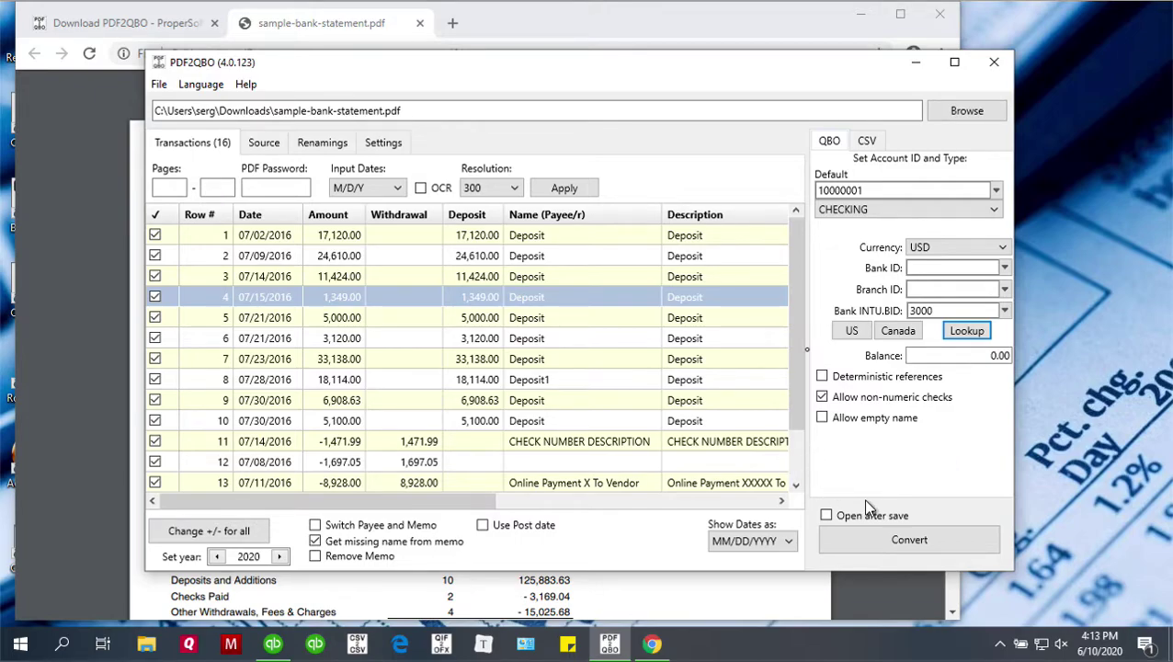
Convert the 16 transactions and save them as sample-bank-statement.qbo in Downloads
left_click(898, 542)
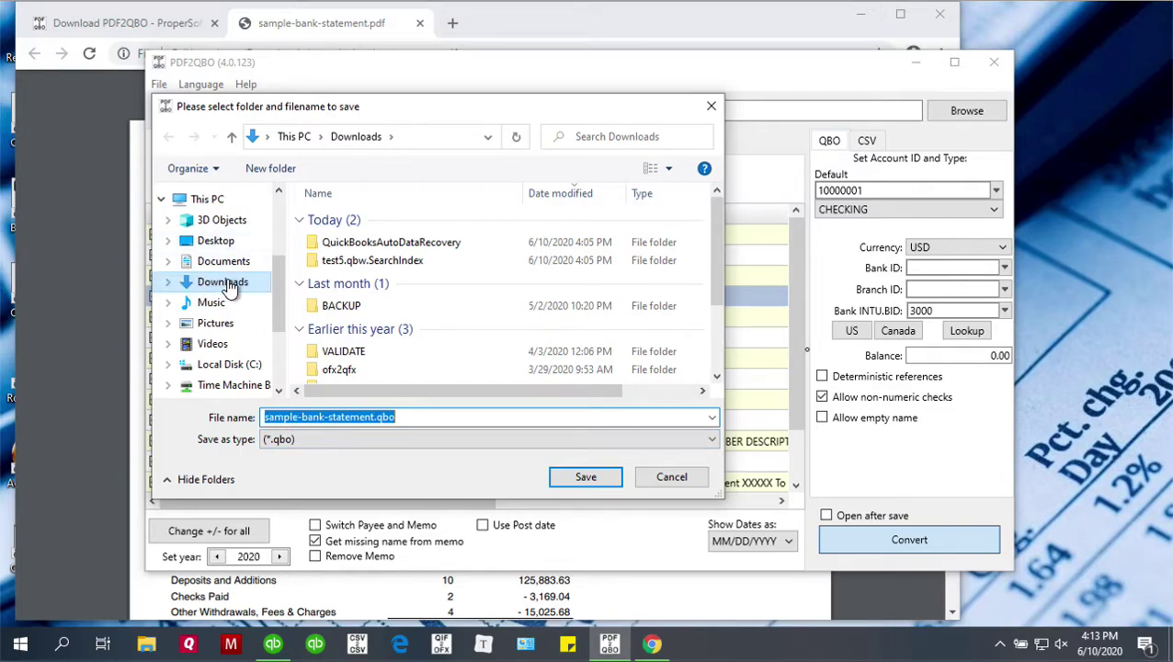
left_click(559, 478)
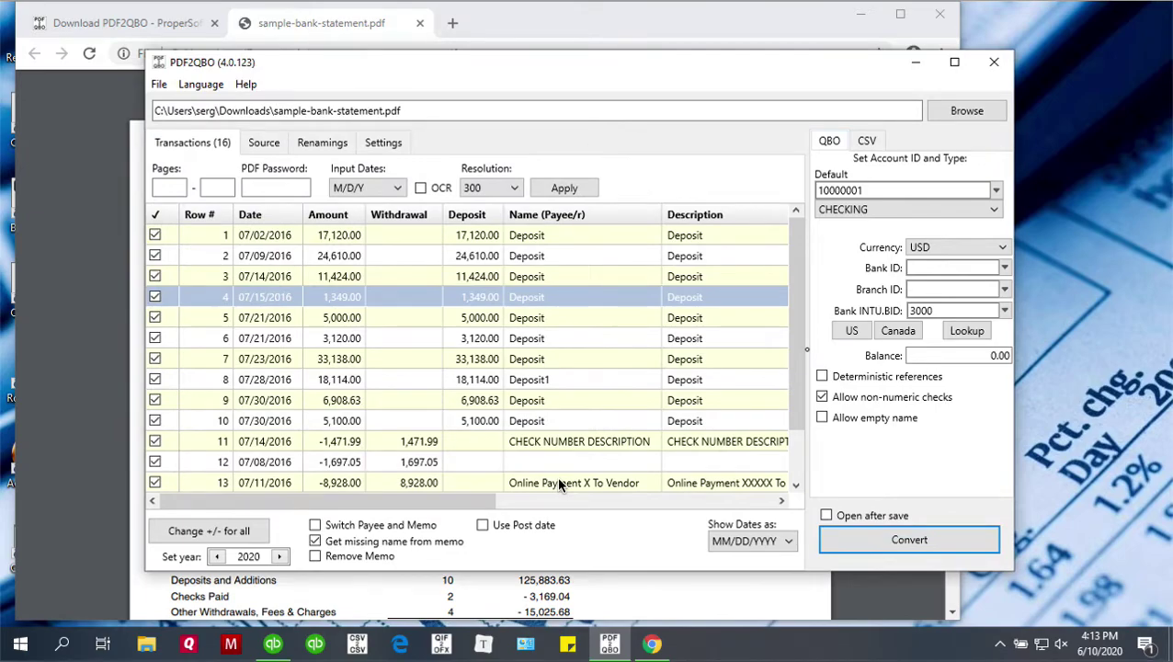